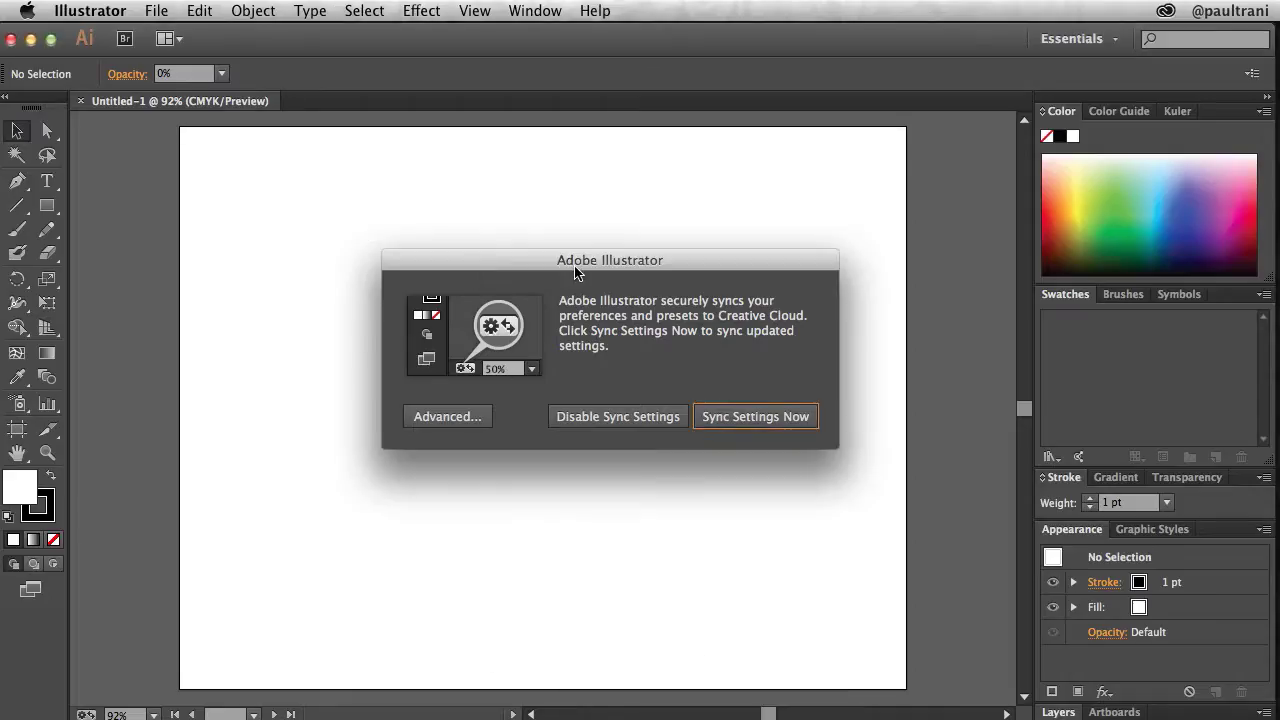
Step: Sync all Illustrator preferences and presets to Creative Cloud from the Sync Settings preferences, then close them
left_click_drag(575, 272, 576, 277)
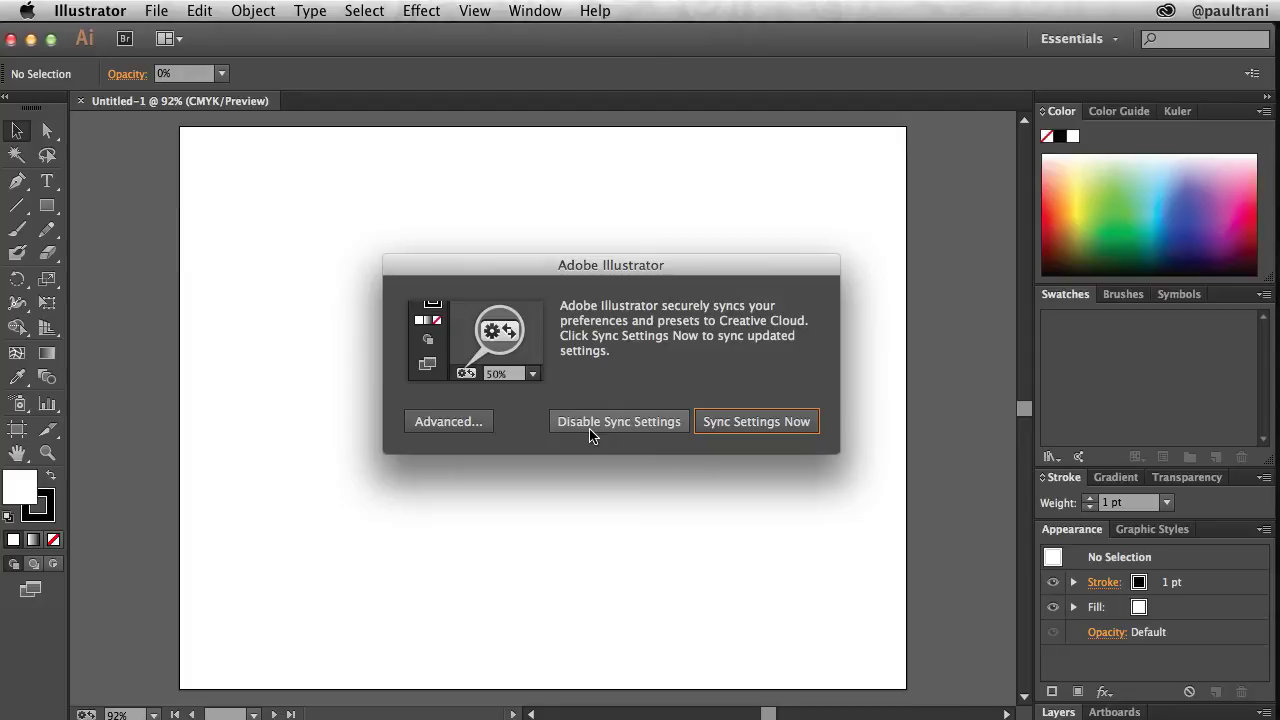
left_click(449, 421)
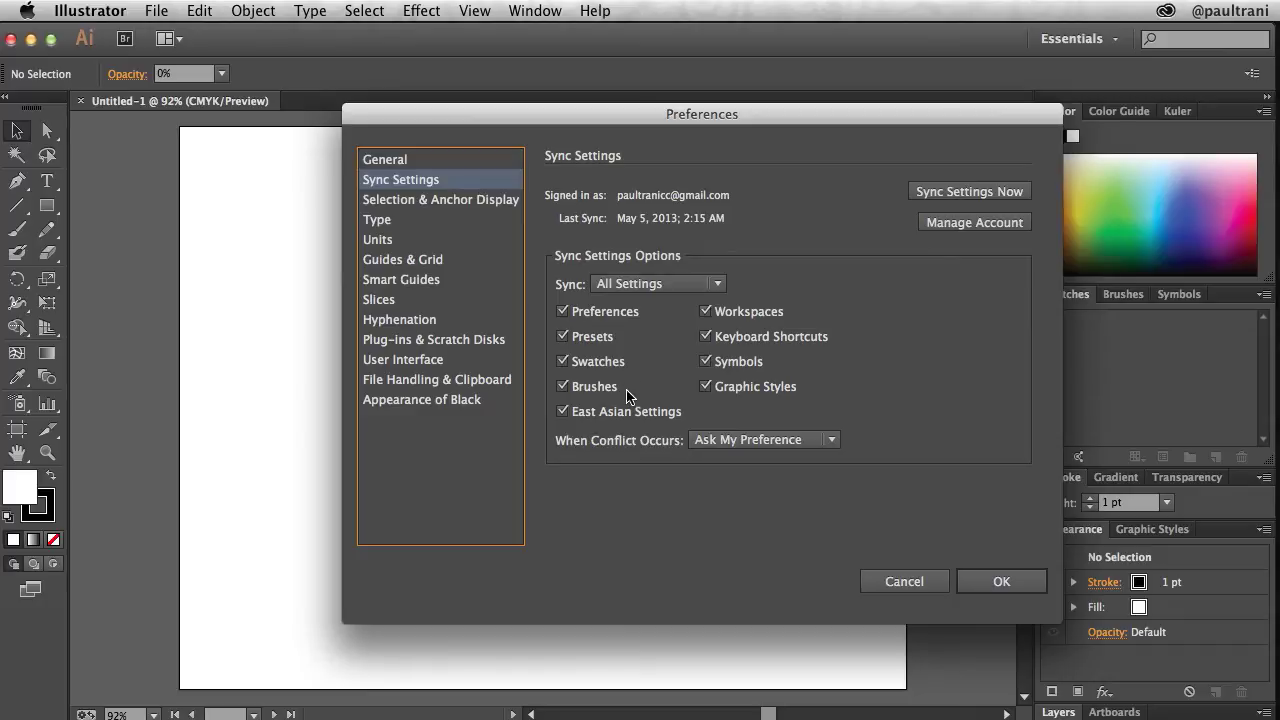
left_click(924, 193)
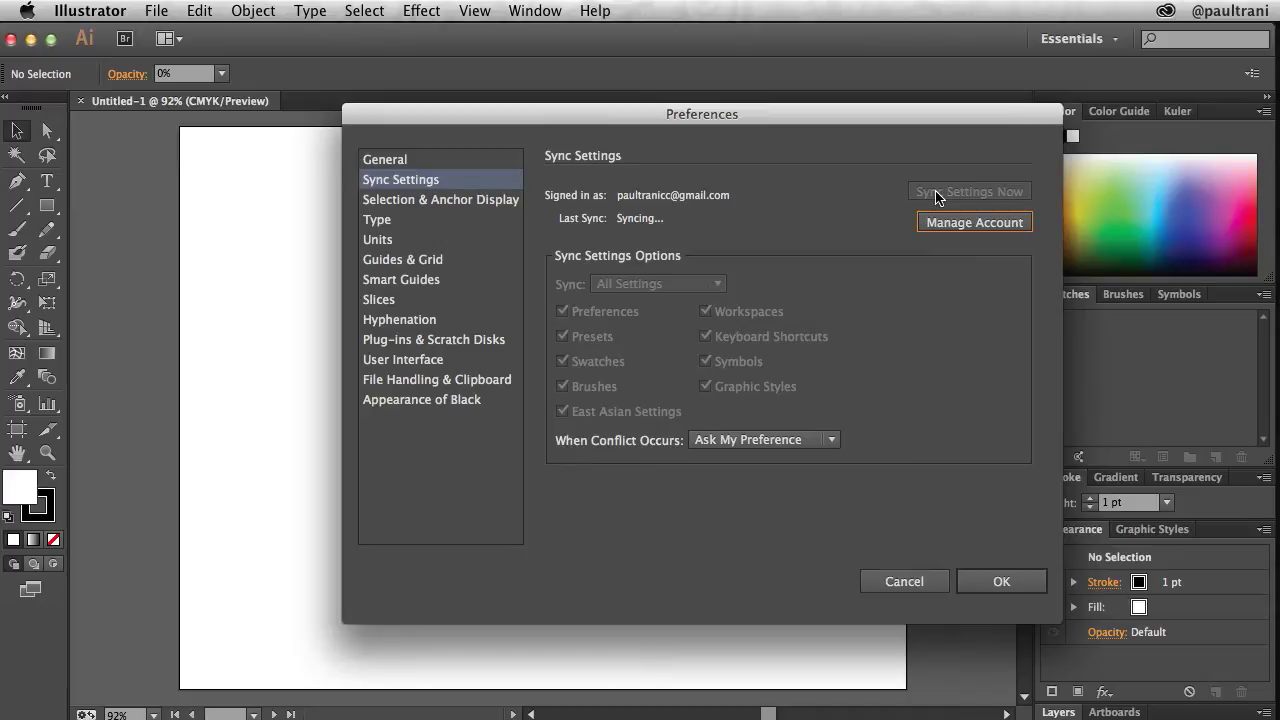
left_click(988, 583)
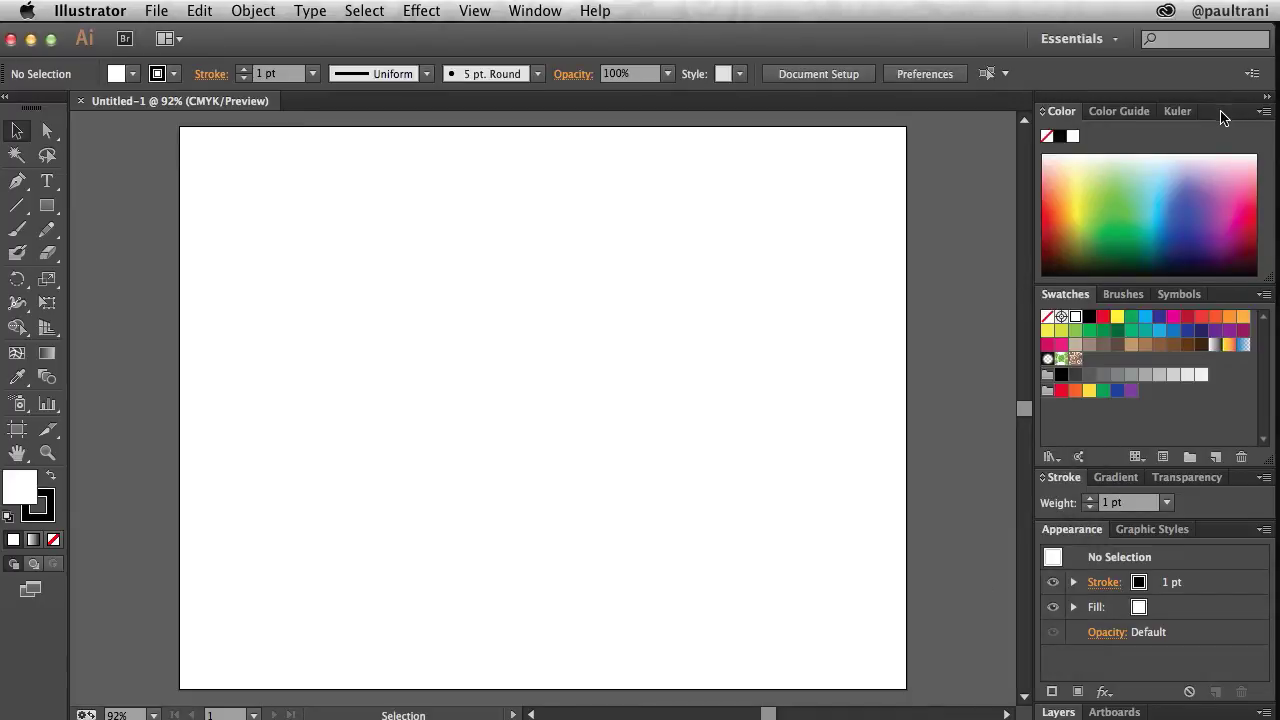
Step: Remove the Color panel group from the dock and save the layout as a new workspace named 'Paul'
left_click_drag(1222, 117, 923, 174)
left_click(733, 152)
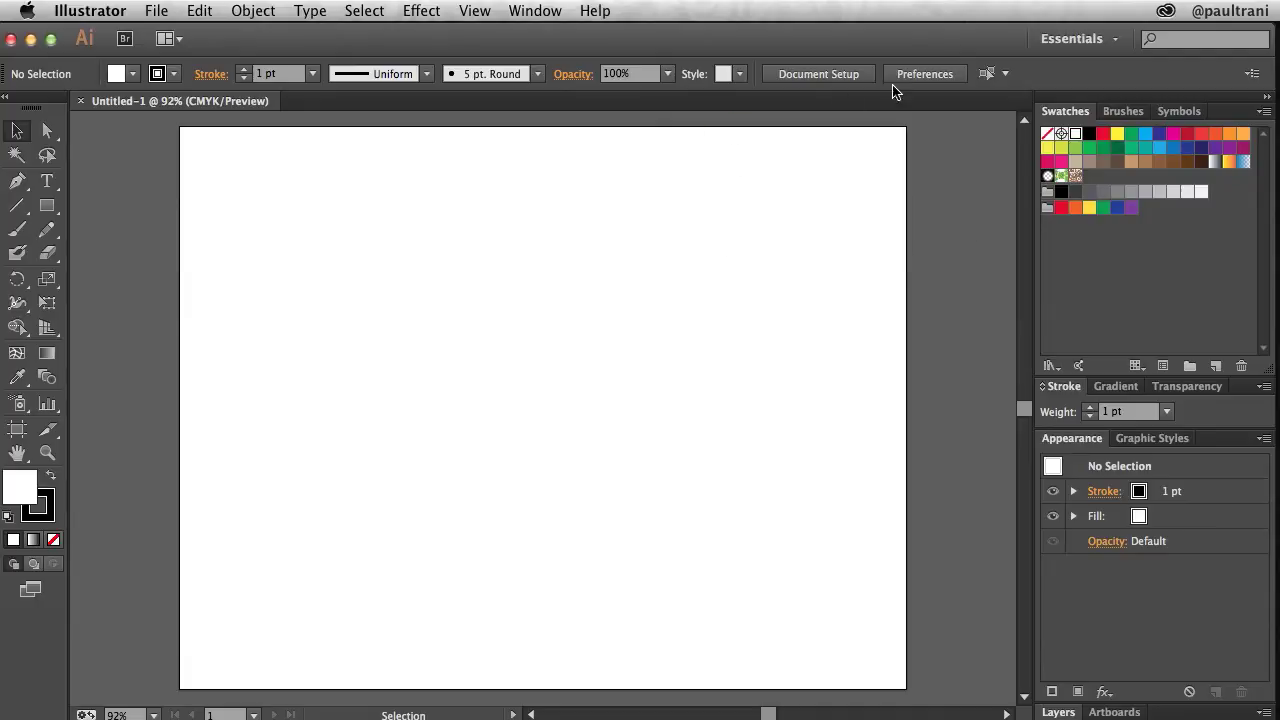
left_click(1098, 39)
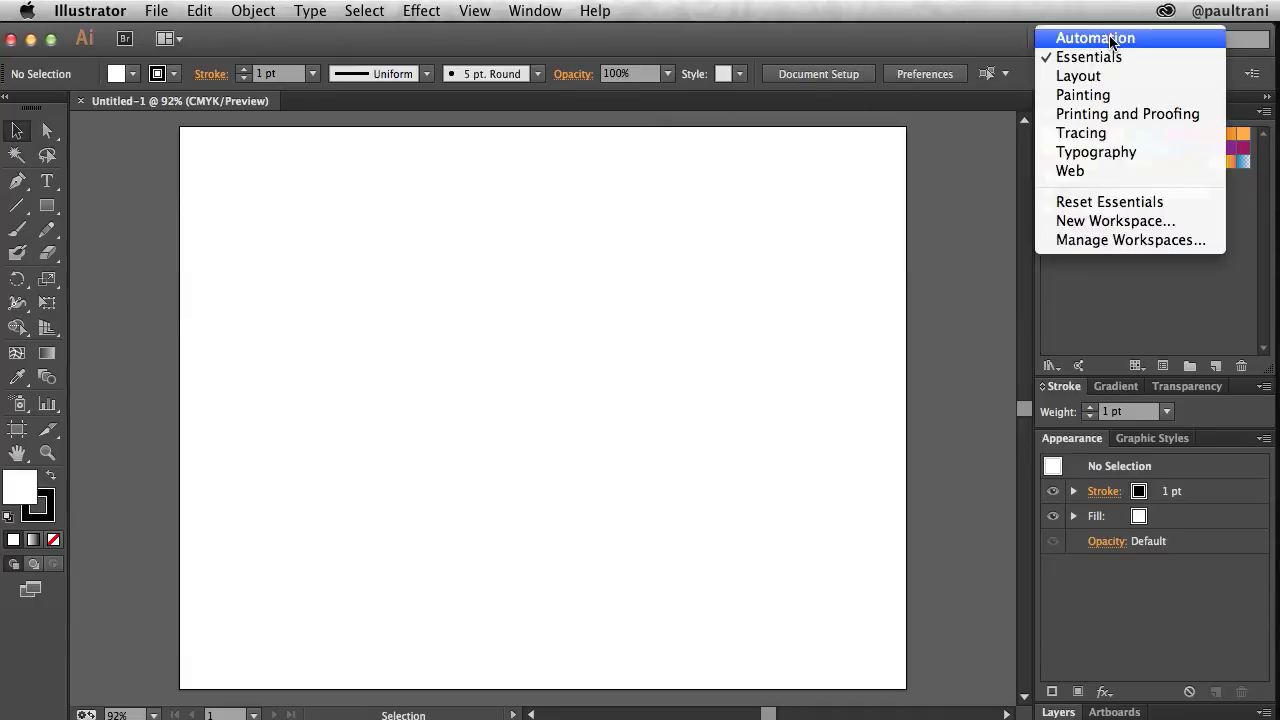
left_click(1127, 221)
type("Paul")
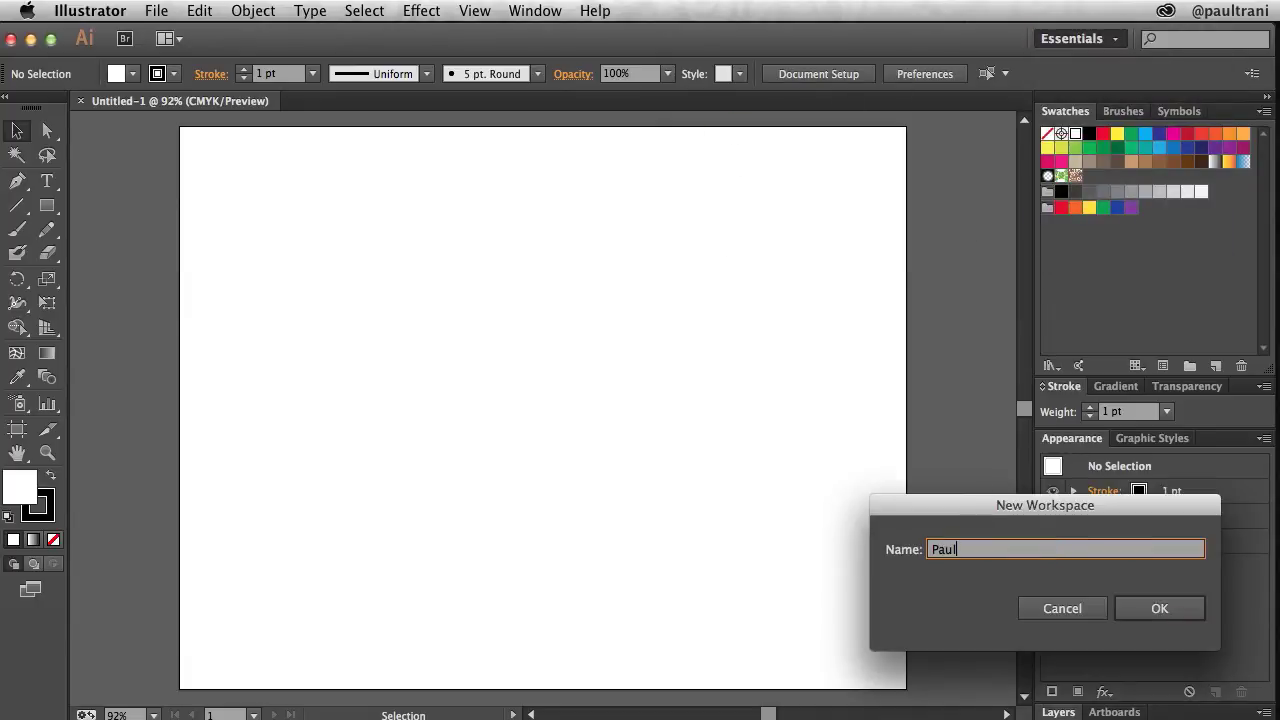
left_click(1124, 610)
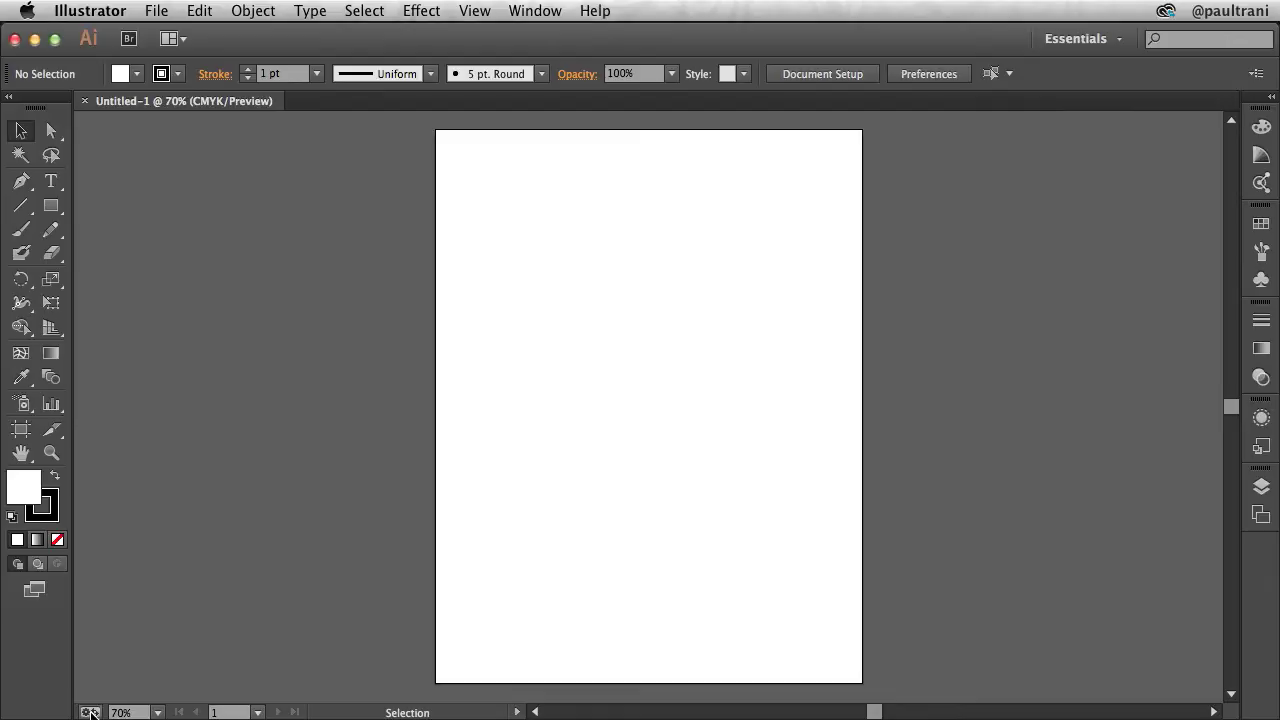
Step: Run Sync Settings Now from the status-bar sync icon, then make the Paul workspace active
left_click(90, 712)
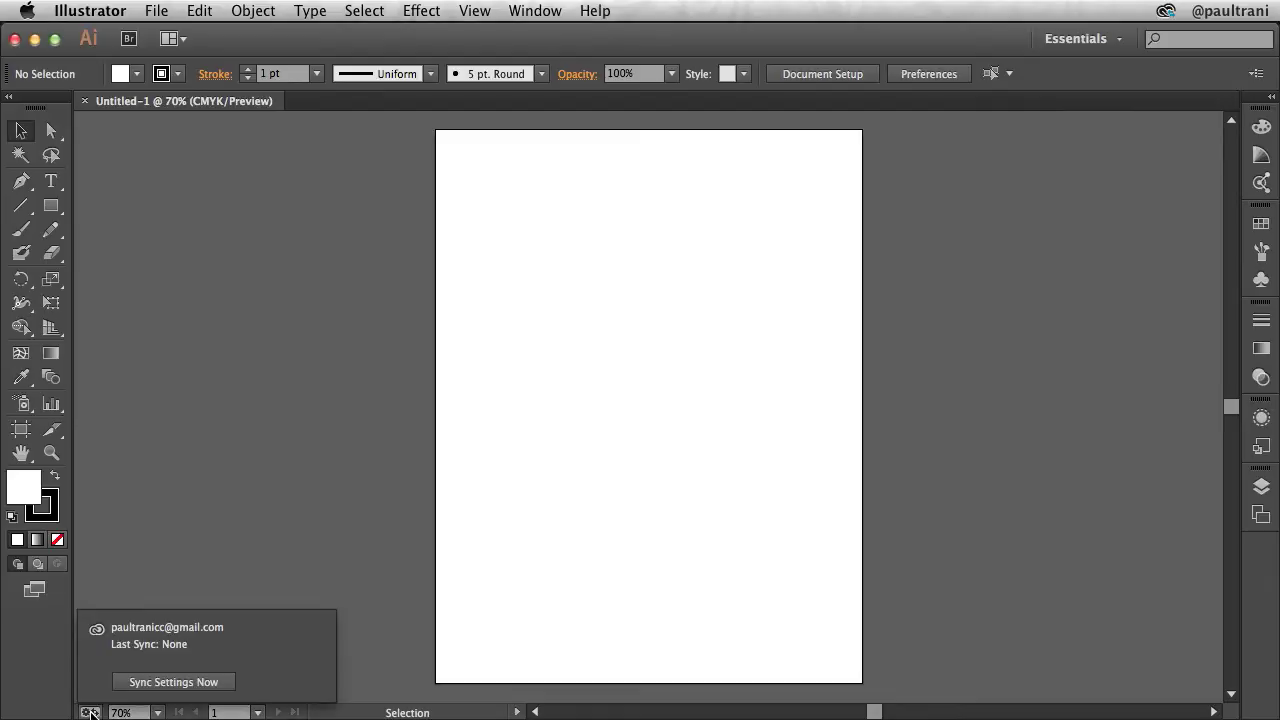
left_click(135, 683)
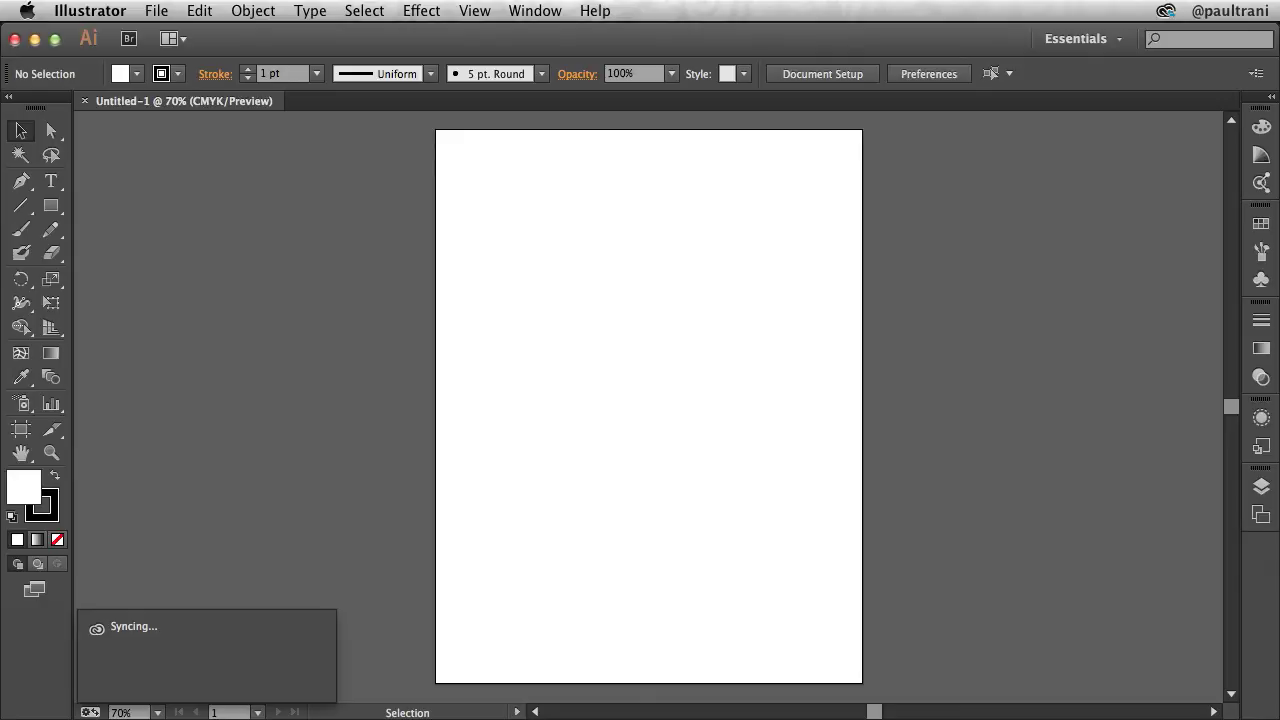
left_click(1095, 39)
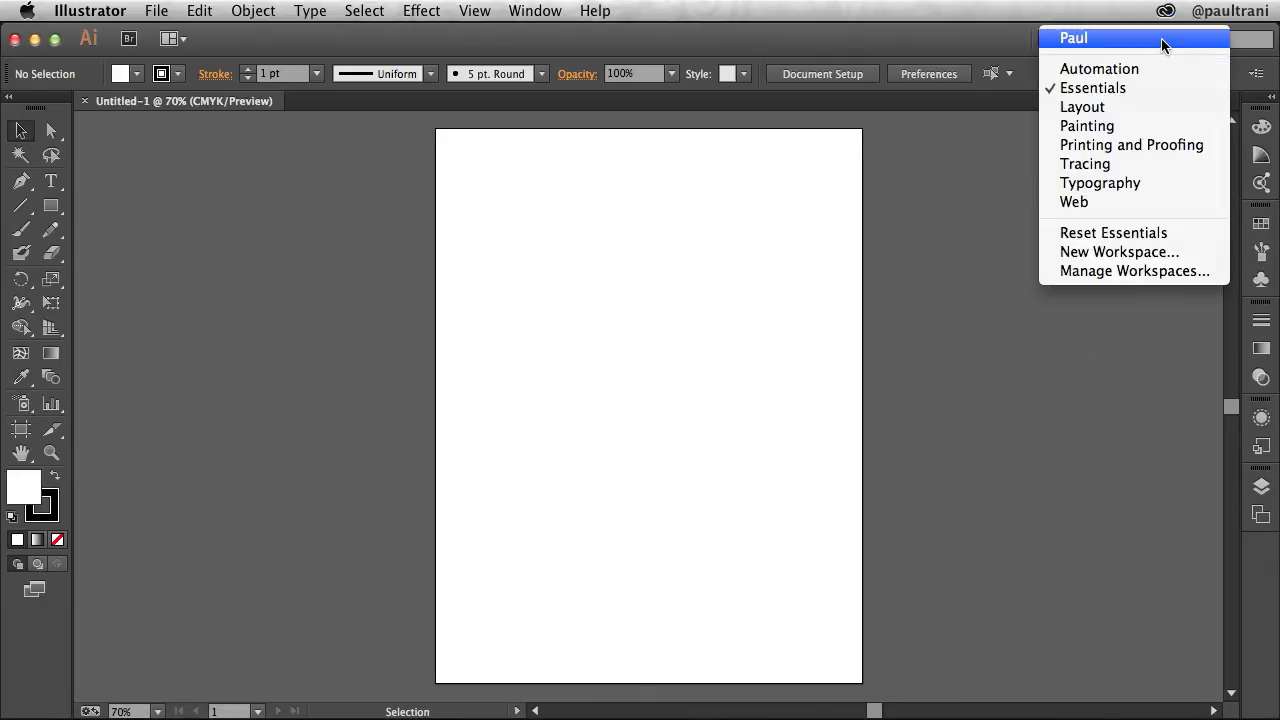
left_click(1161, 38)
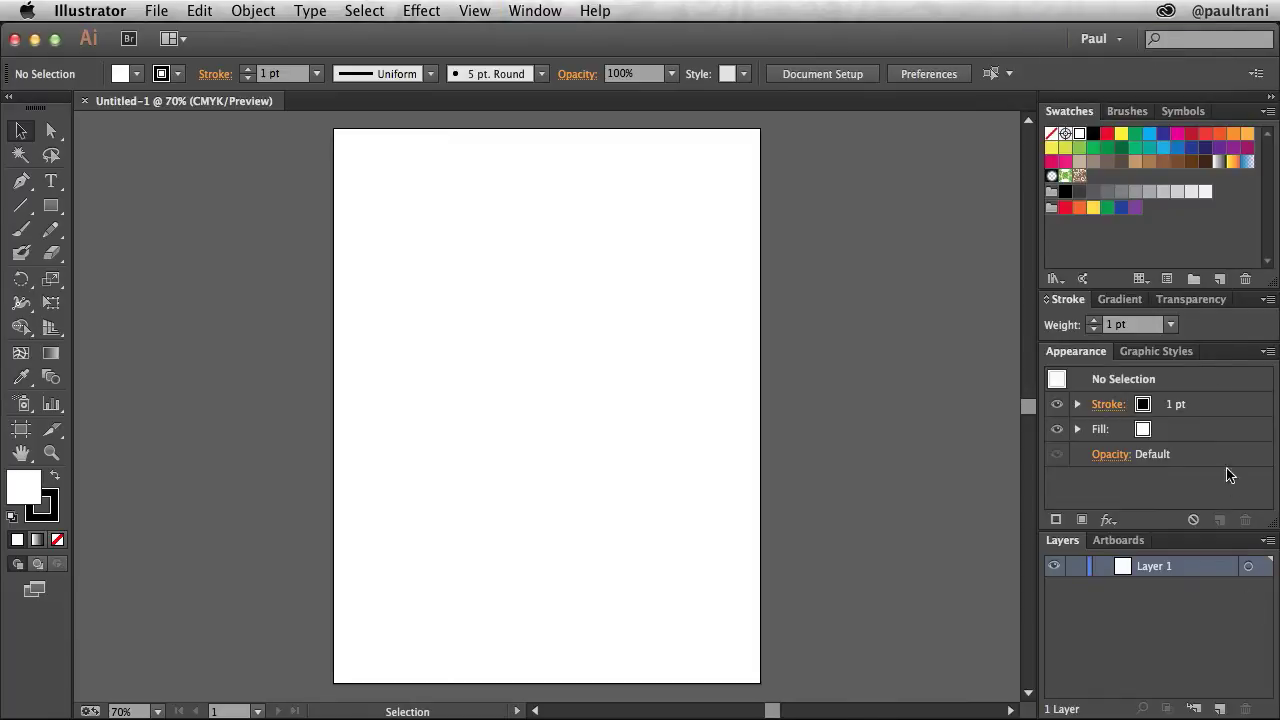
Step: Add a new 100% yellow swatch (C=0 M=0 Y=100 K=0) and sync settings from the status-bar icon
left_click(1219, 279)
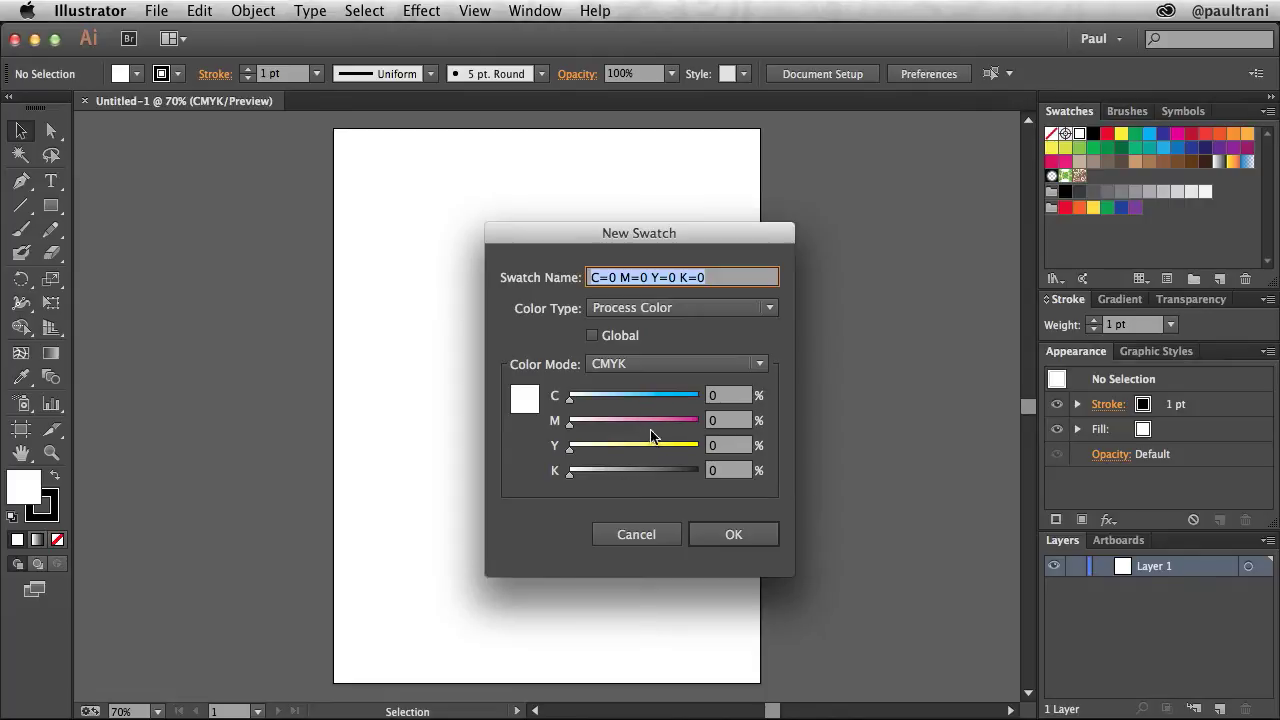
left_click_drag(667, 455, 700, 447)
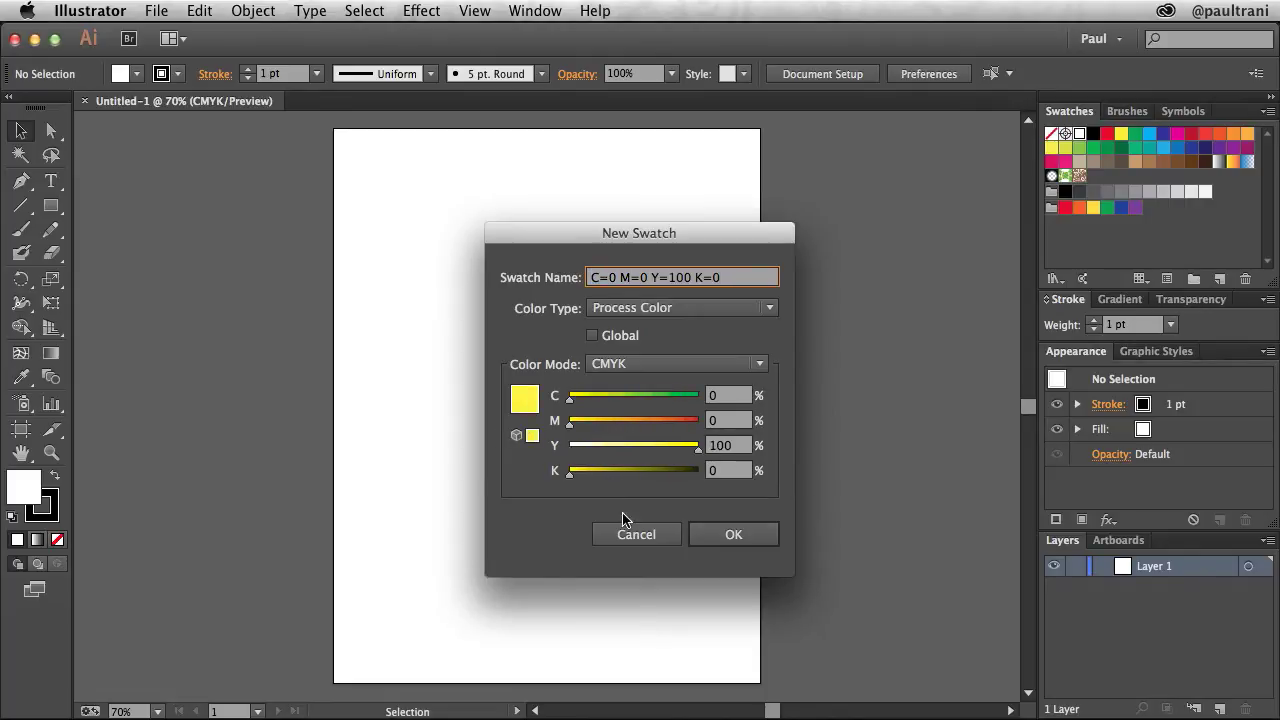
left_click(736, 541)
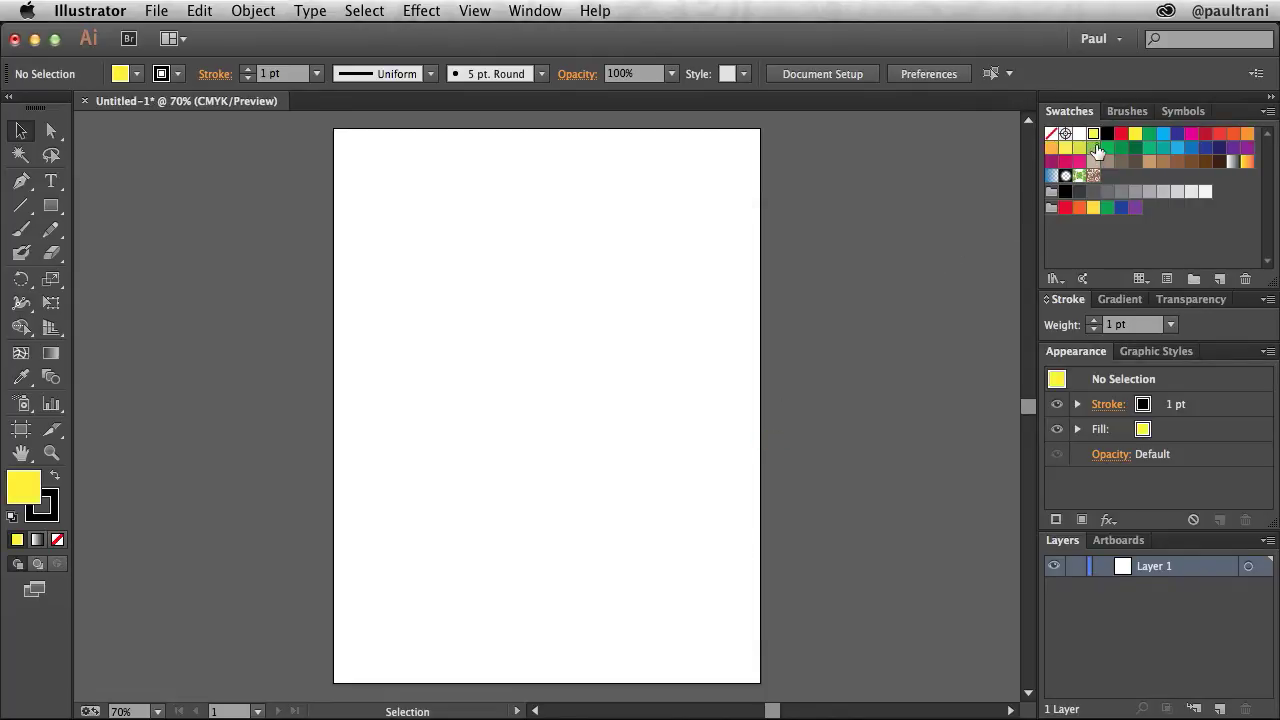
left_click(86, 708)
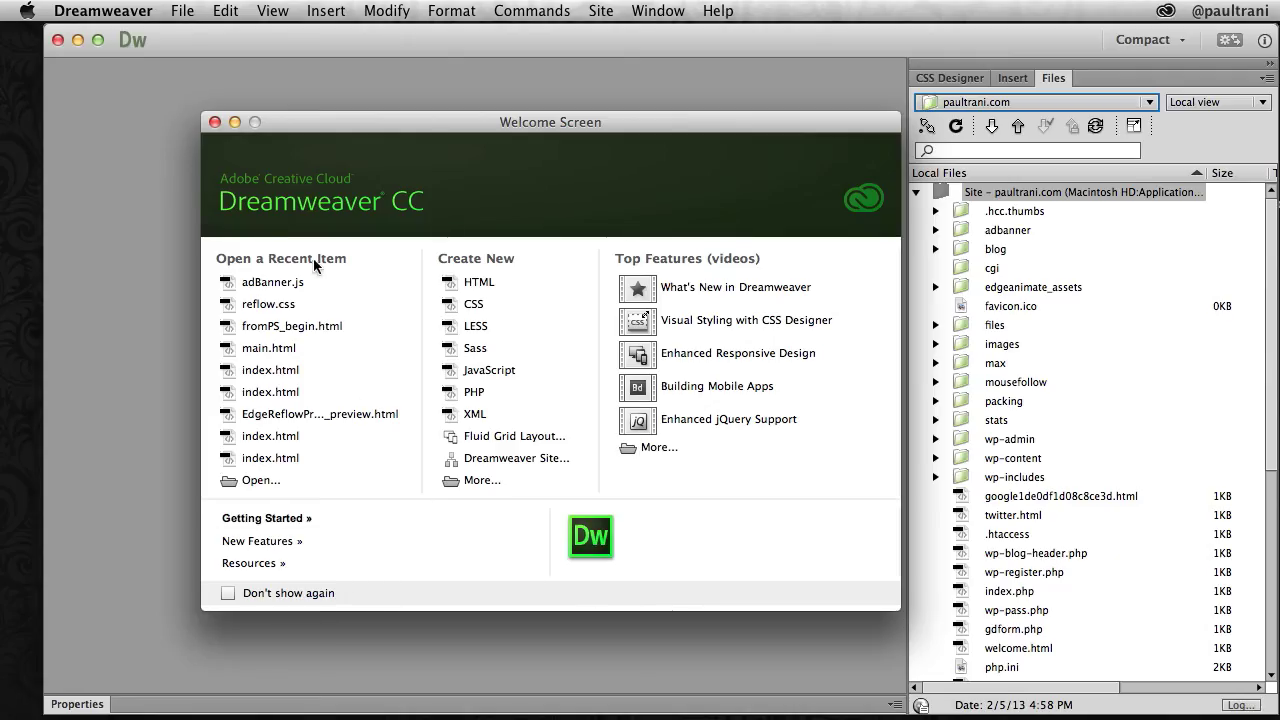
Step: Enable Automatic Sync in Dreamweaver's Sync Settings preferences
left_click(131, 14)
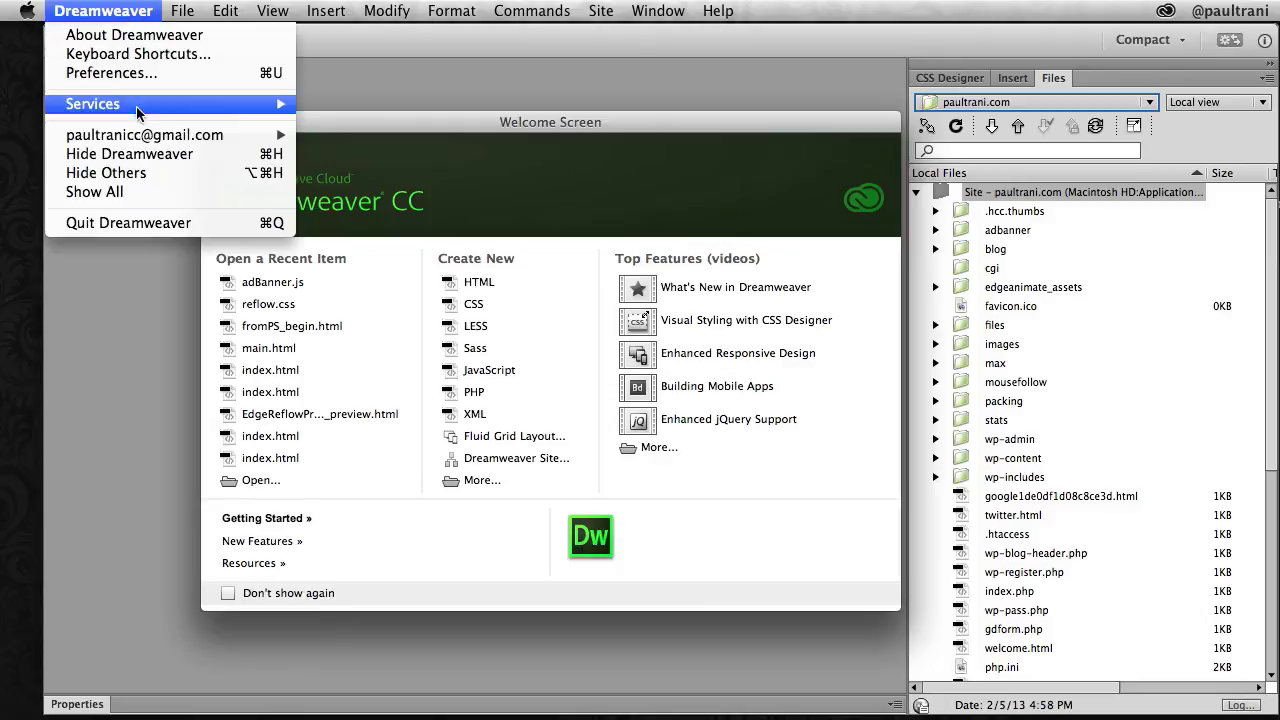
mouse_move(141, 140)
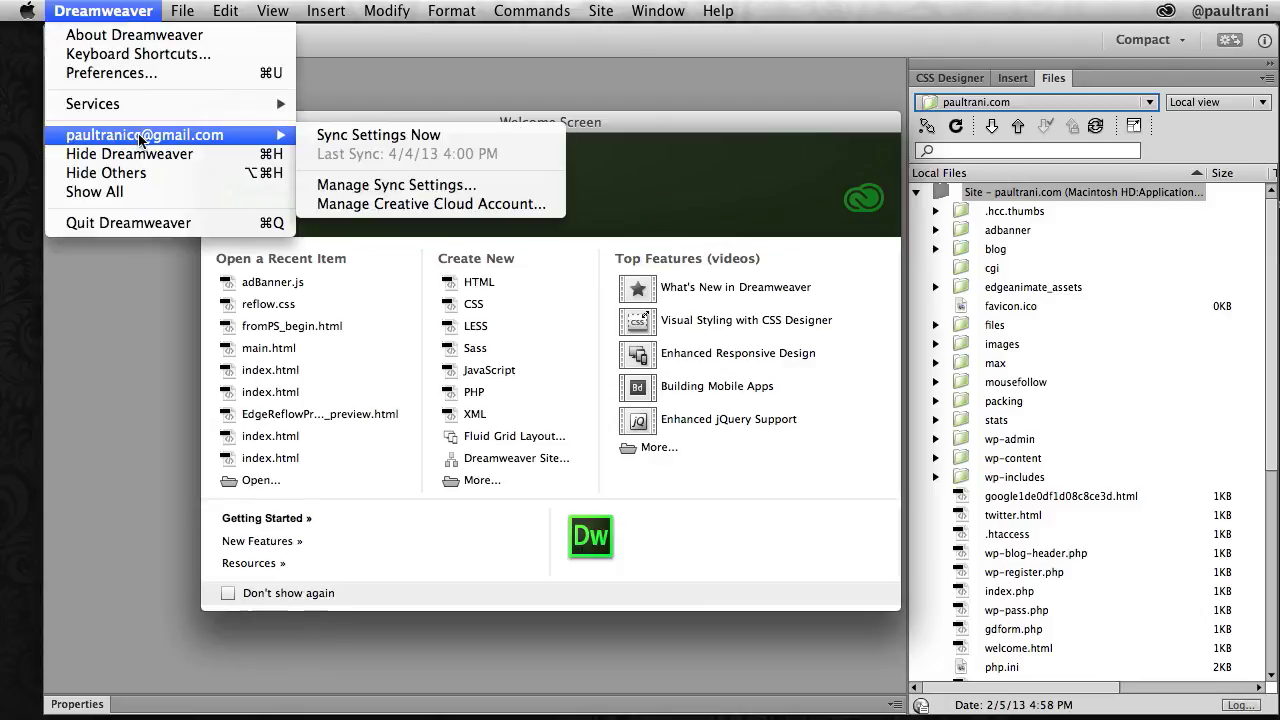
left_click(377, 184)
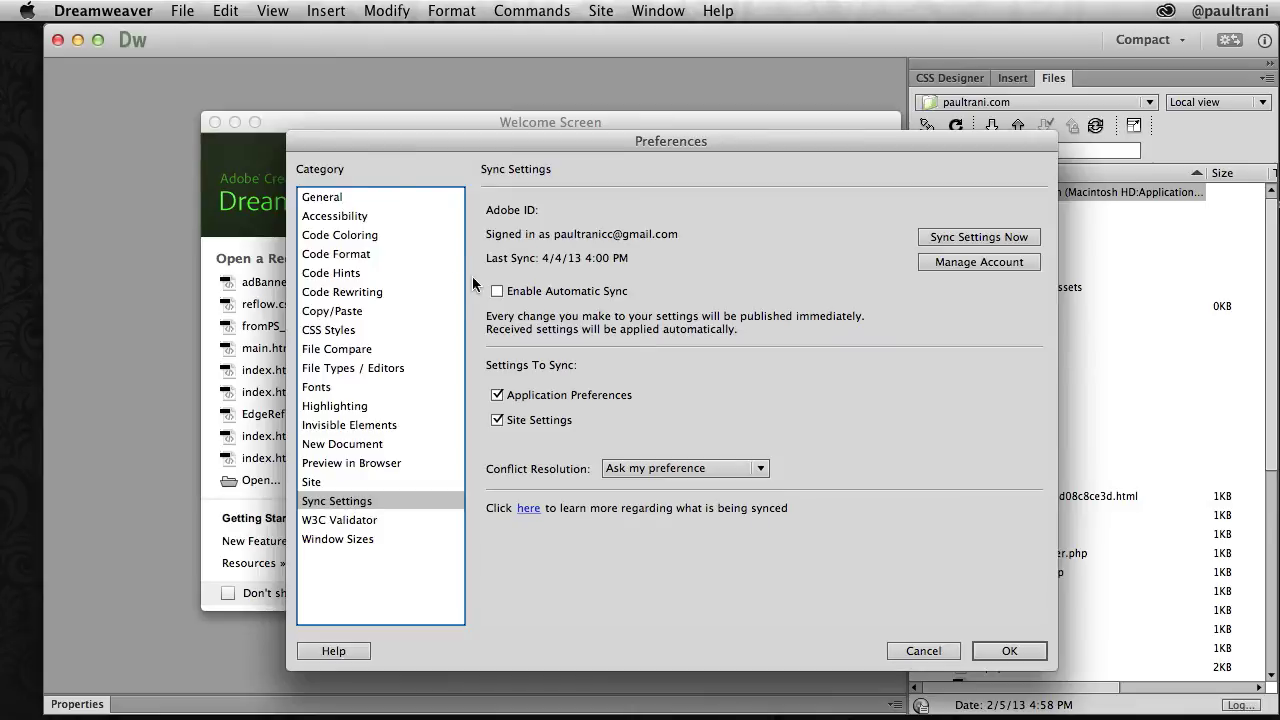
left_click(500, 293)
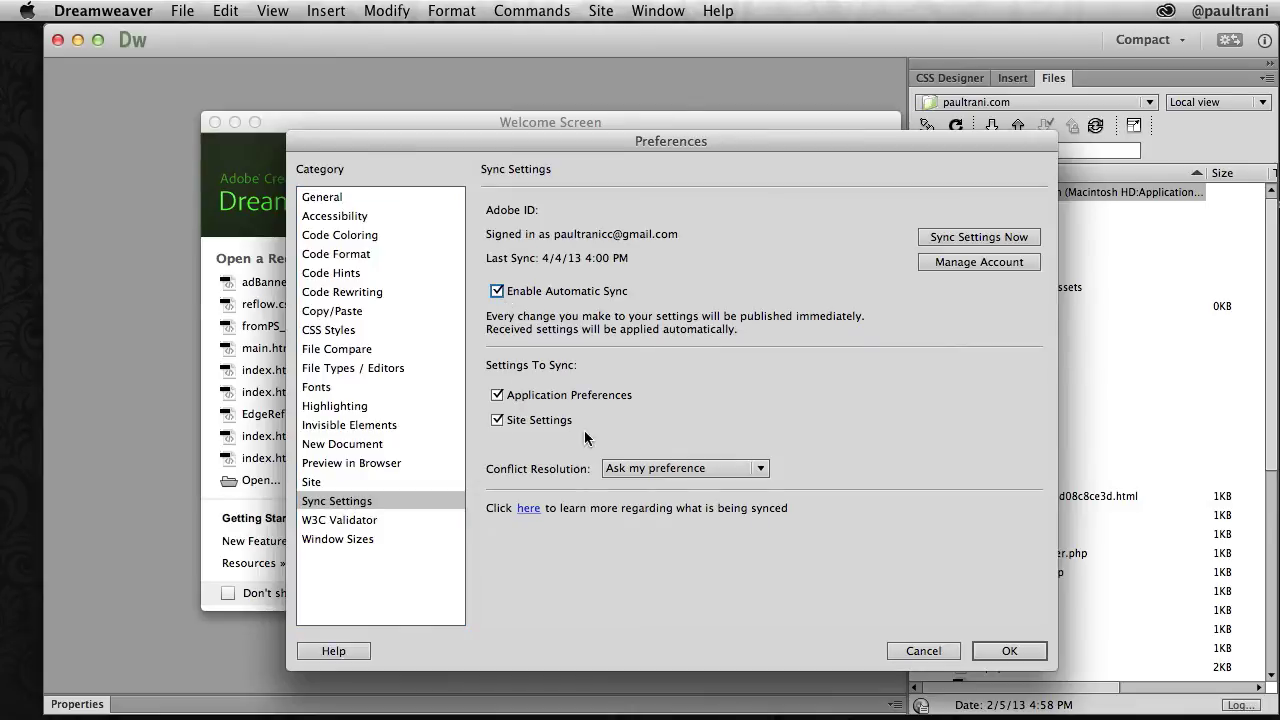
left_click(1005, 651)
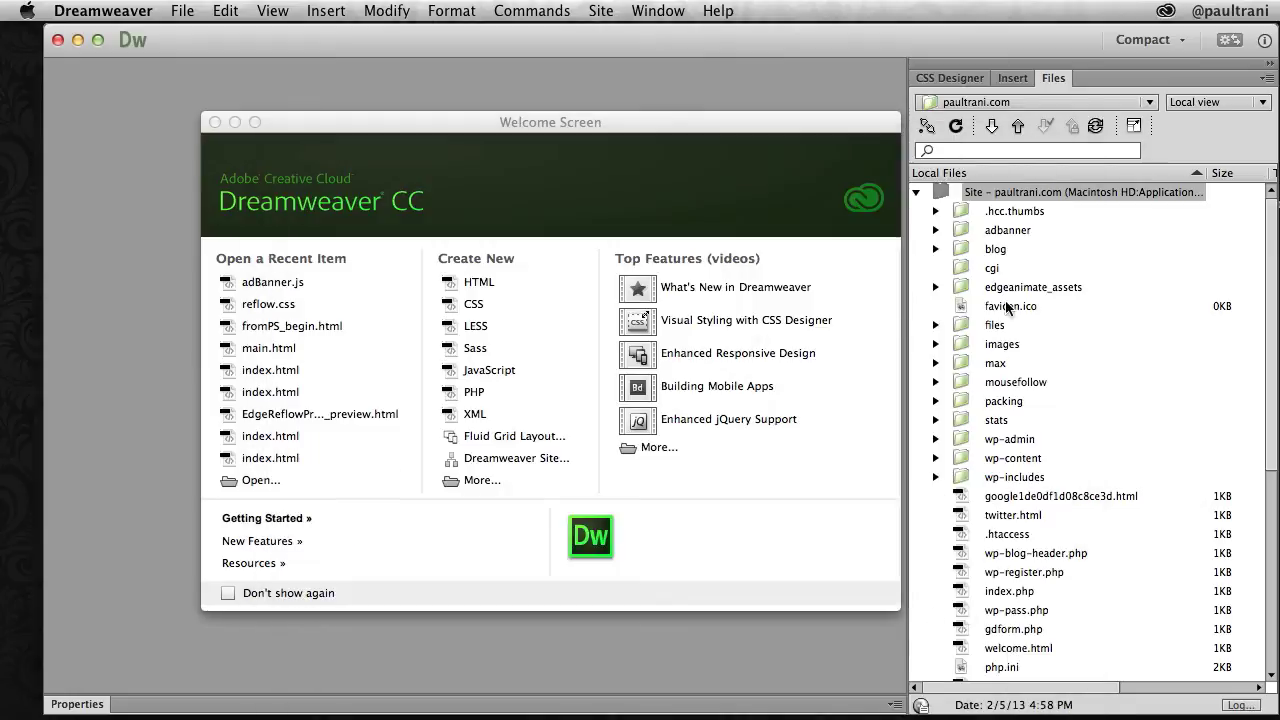
Step: Sync settings now, keep the paultrani.com site, close the Welcome Screen and minimize Dreamweaver
left_click(1229, 40)
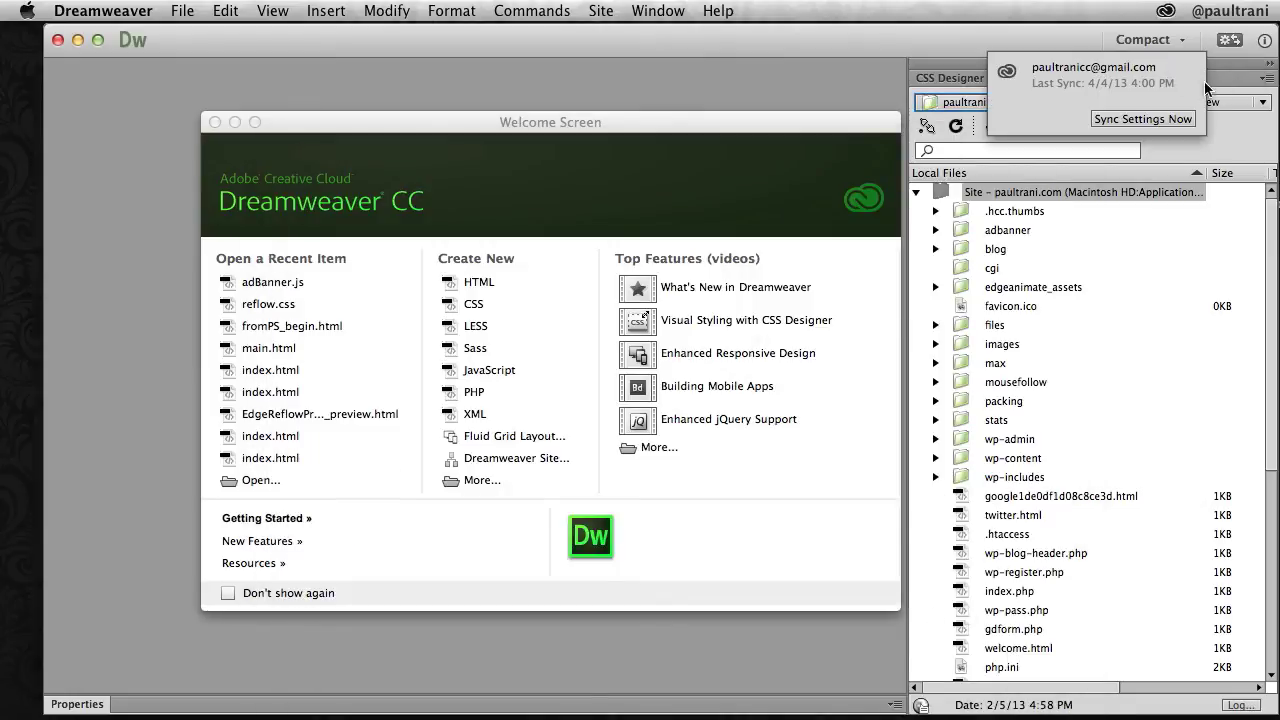
left_click(1143, 120)
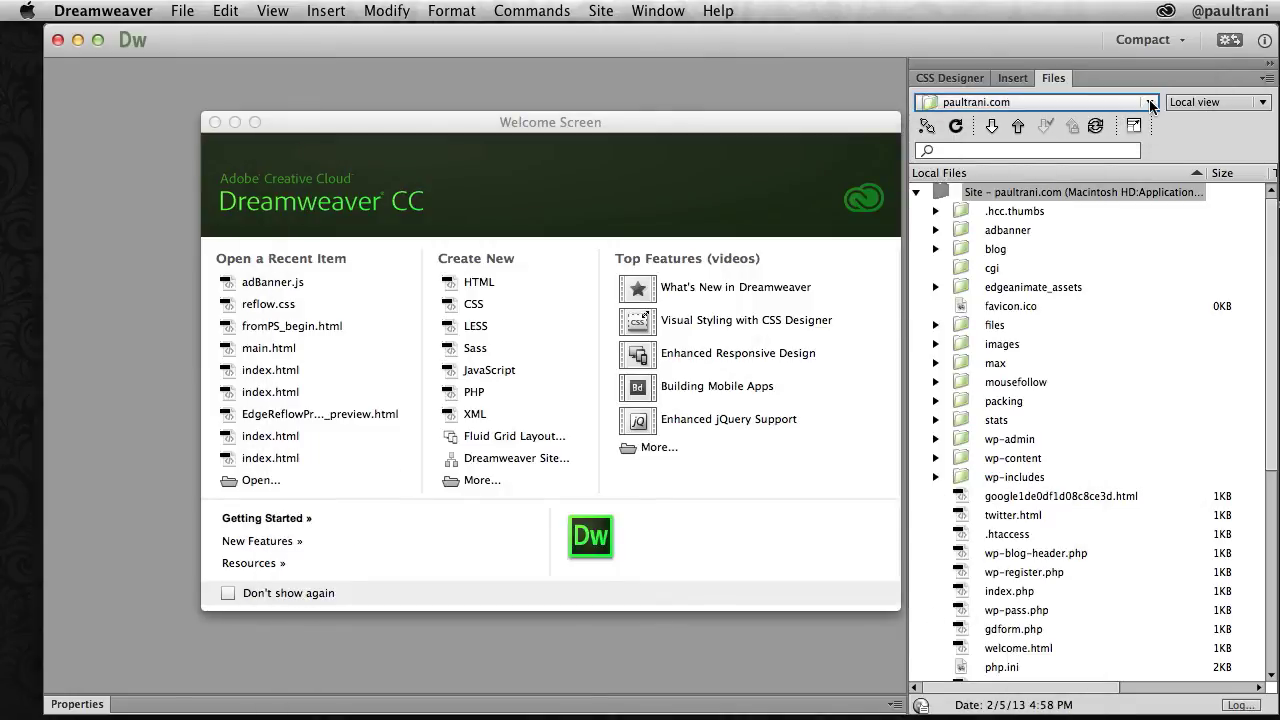
left_click(1150, 102)
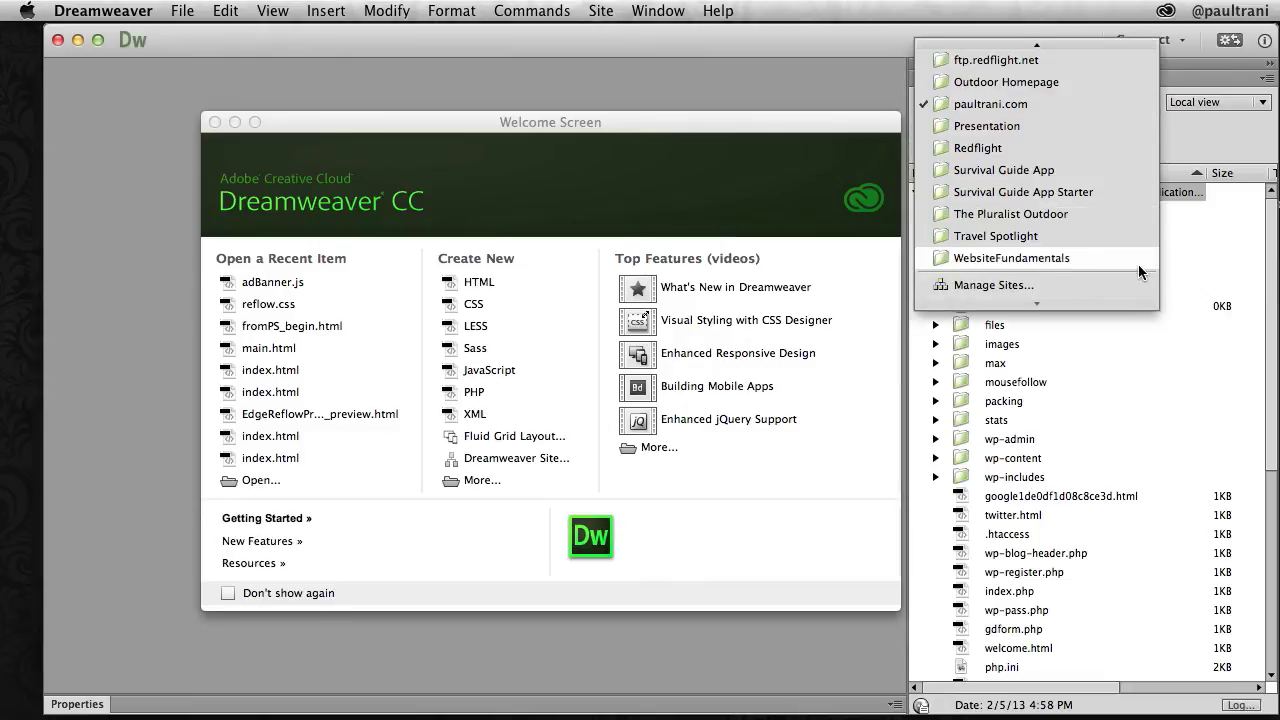
left_click(280, 395)
left_click(214, 121)
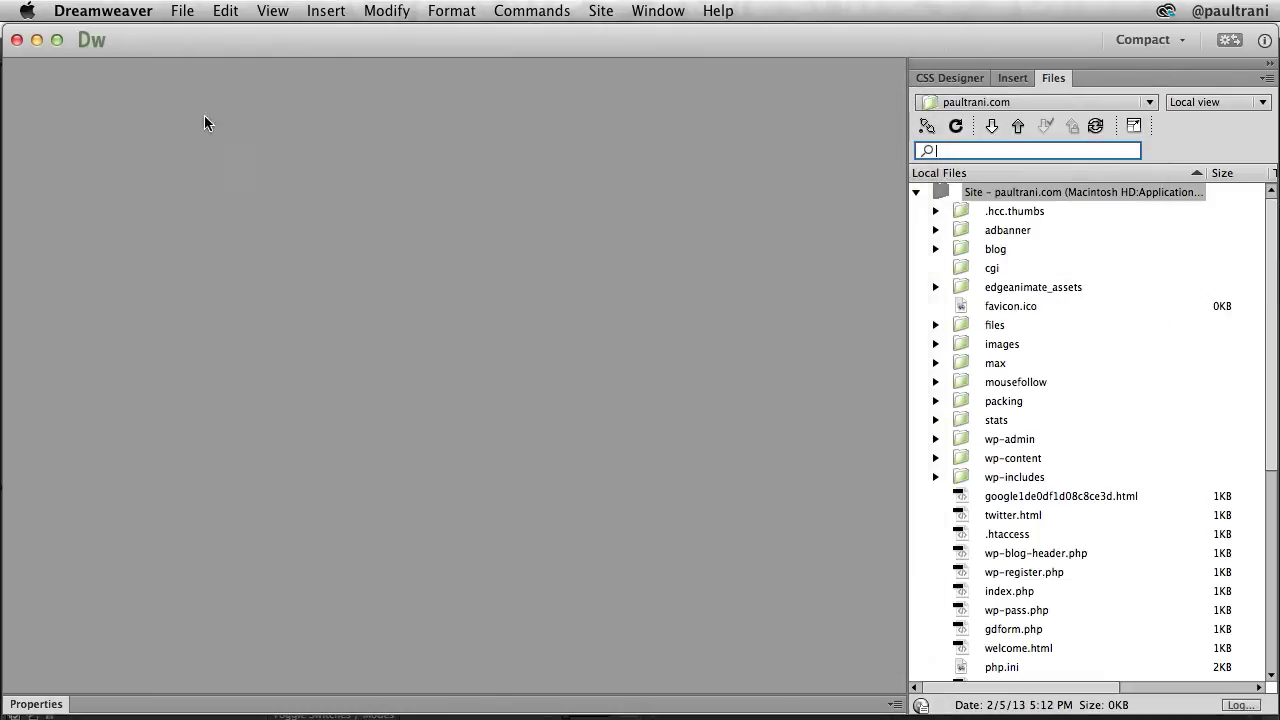
left_click(36, 40)
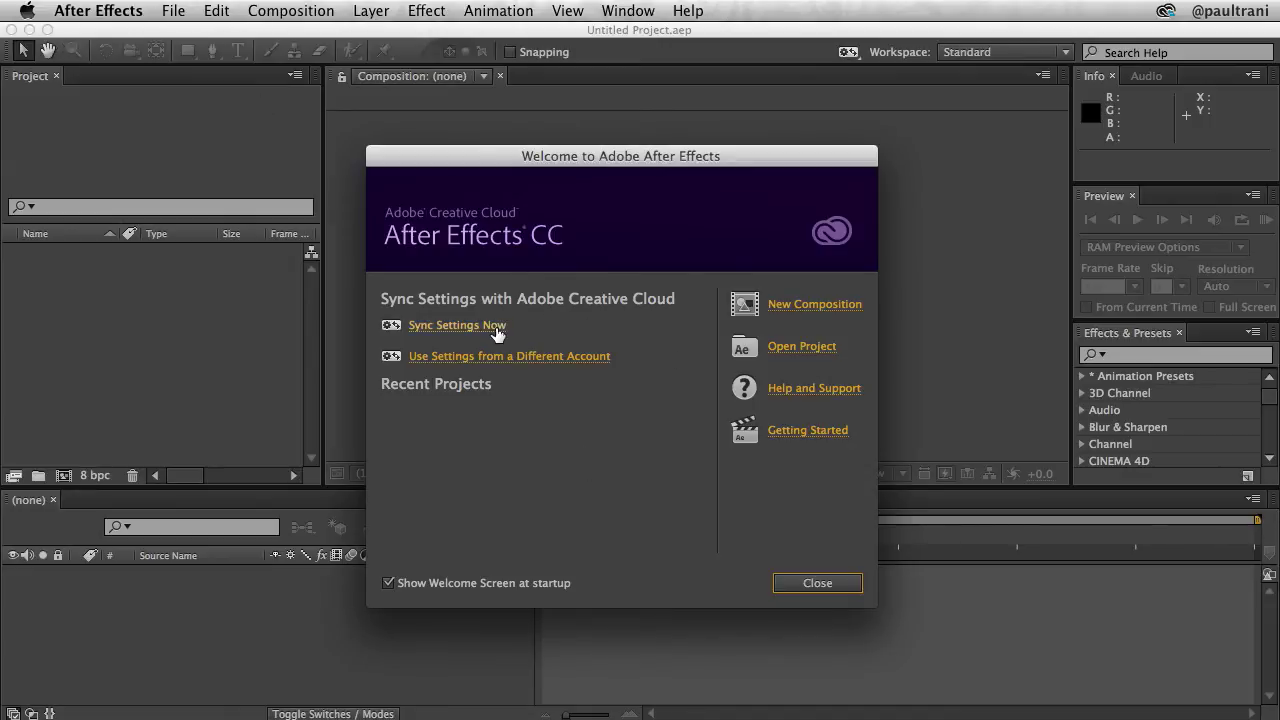
Step: Start Sync Settings Now from the After Effects welcome screen and begin entering the sign-in details
left_click(546, 364)
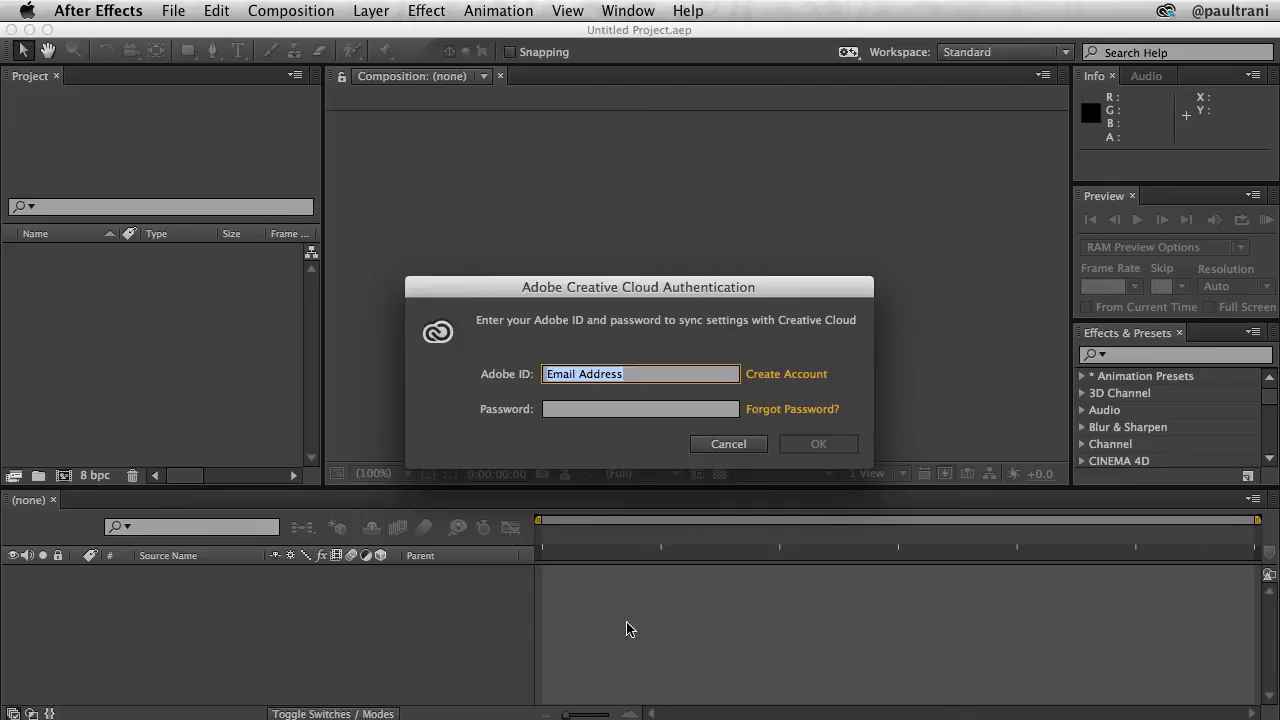
type("dav")
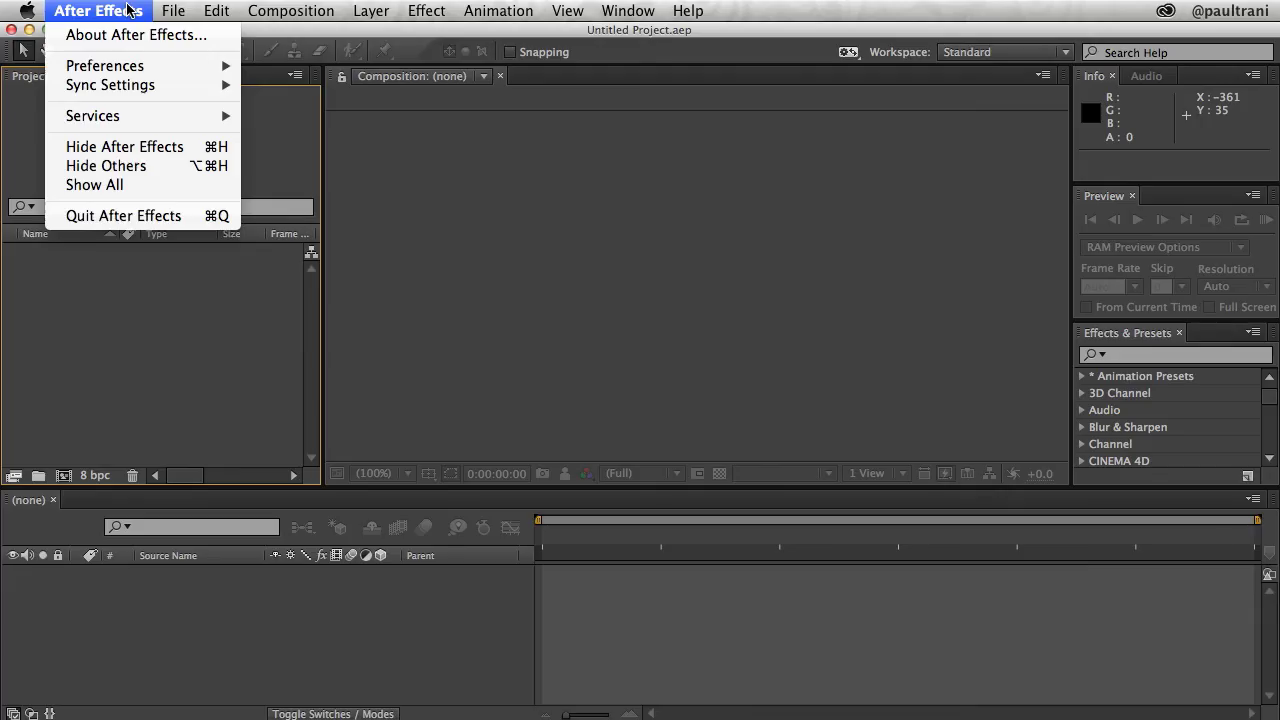
Step: Open After Effects Preferences on the Sync Settings page via Manage Sync Settings
mouse_move(136, 87)
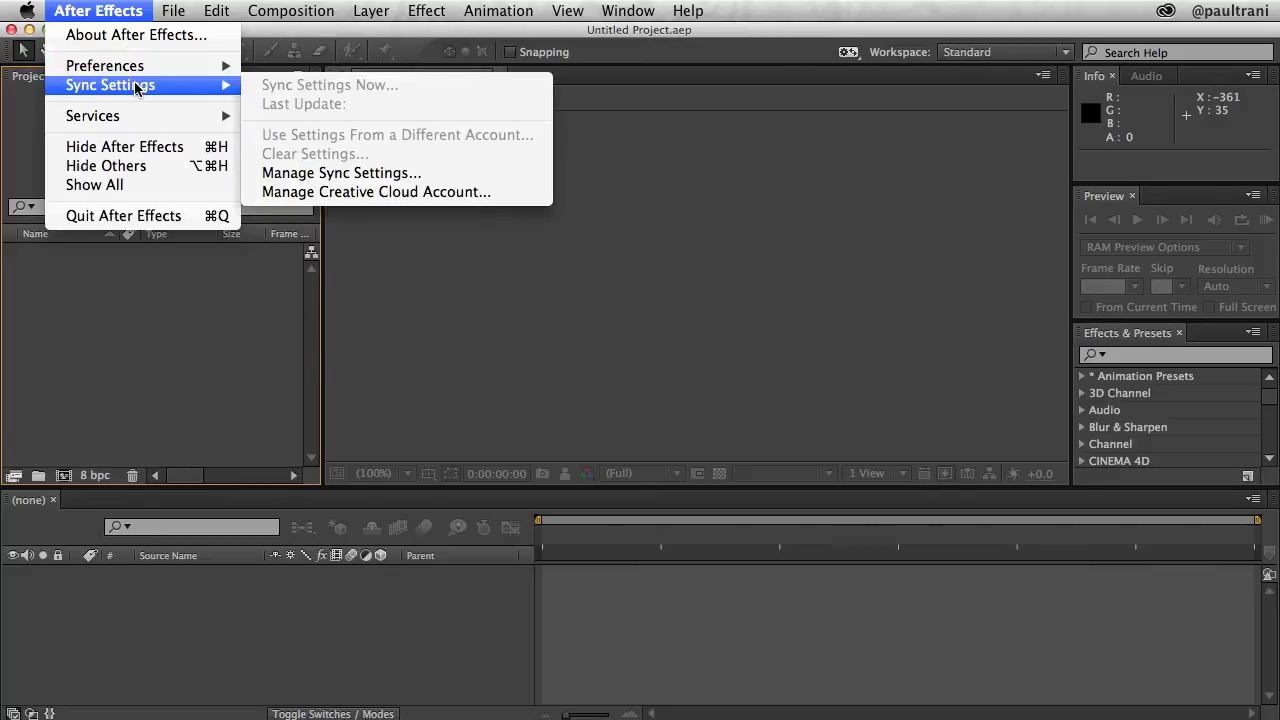
left_click(418, 175)
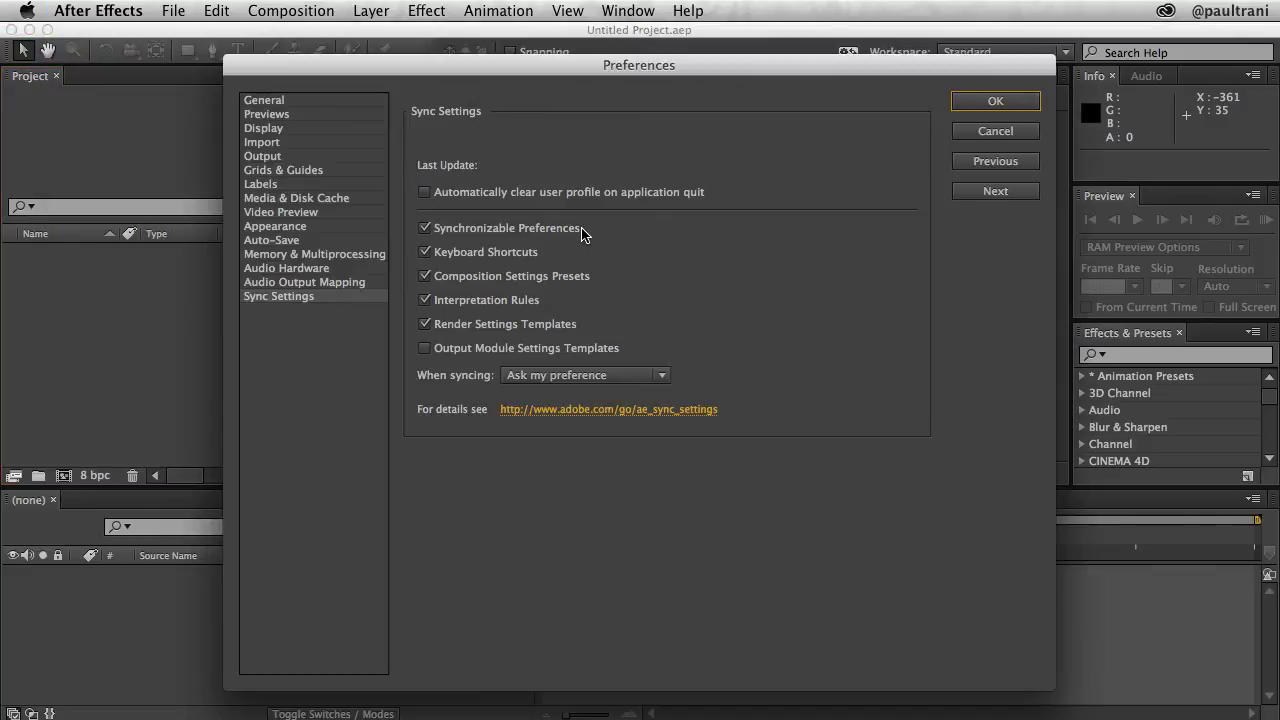